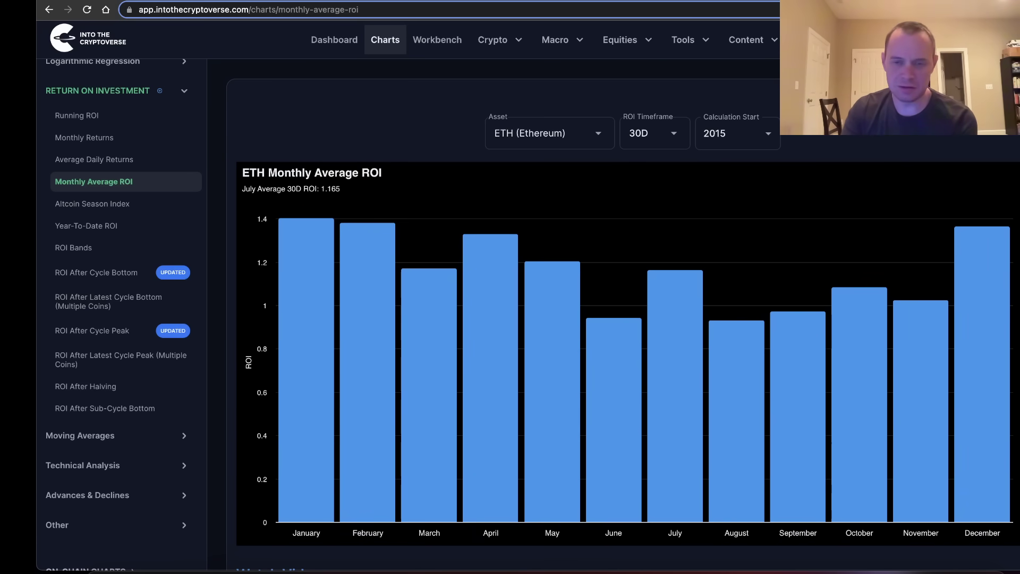
pyautogui.click(653, 139)
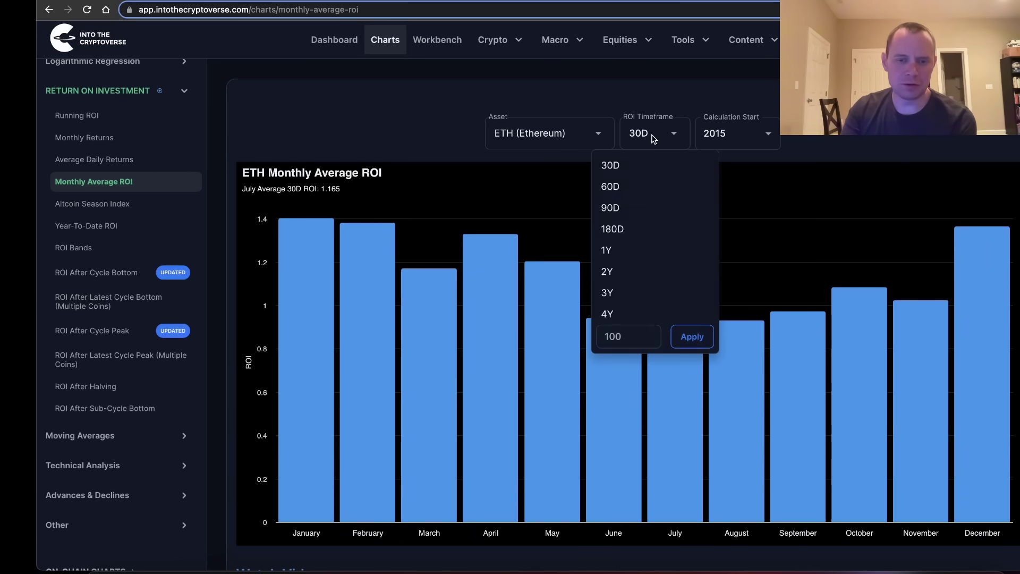
pyautogui.click(672, 88)
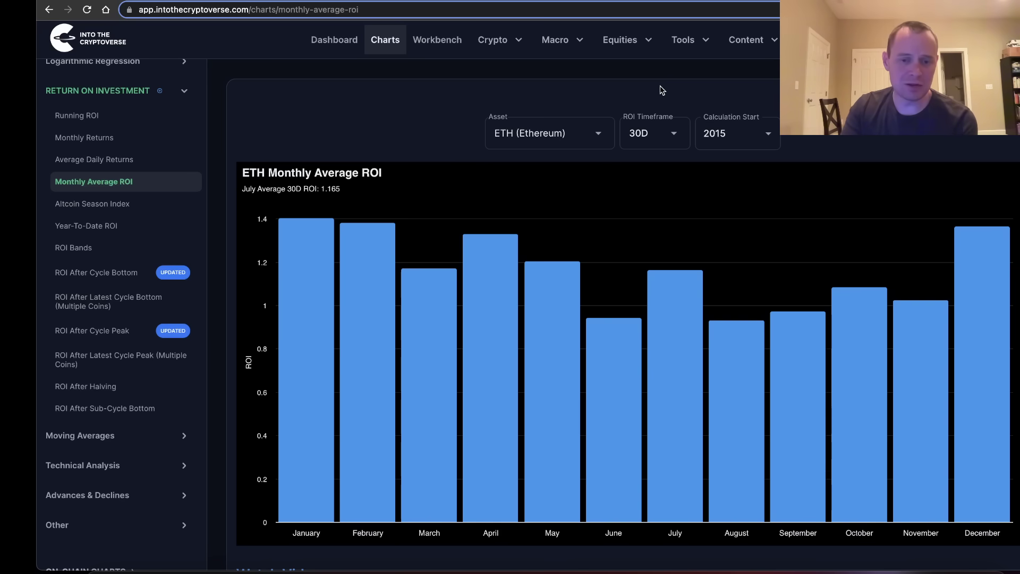
pyautogui.moveTo(632, 362)
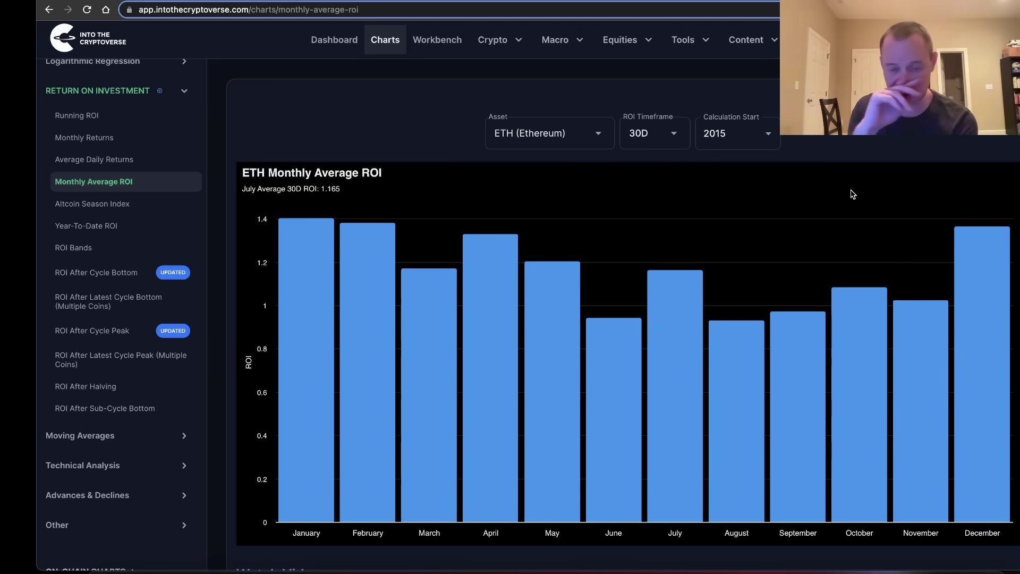
pyautogui.scroll(1, 852, 195)
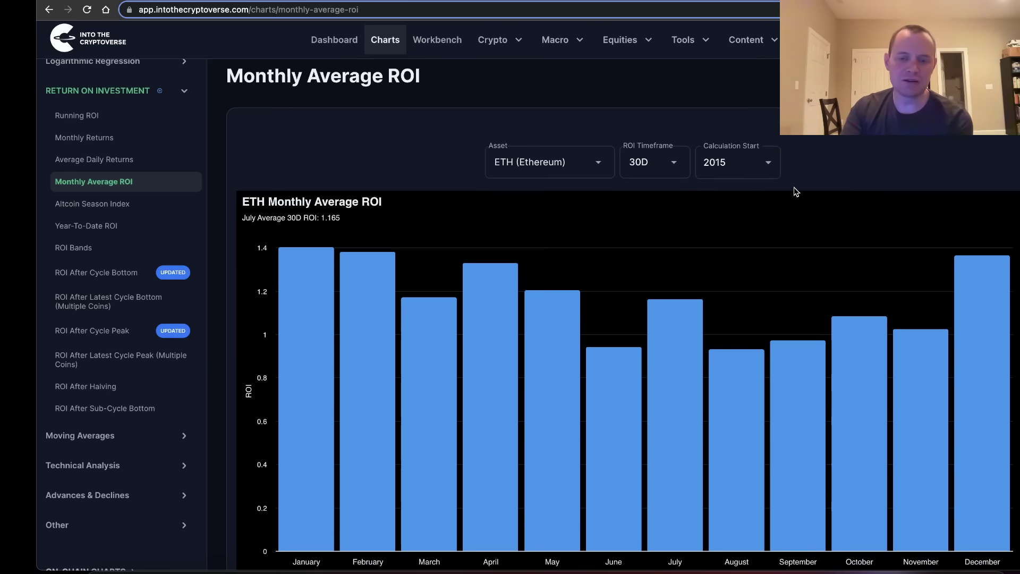
pyautogui.scroll(-1, 794, 191)
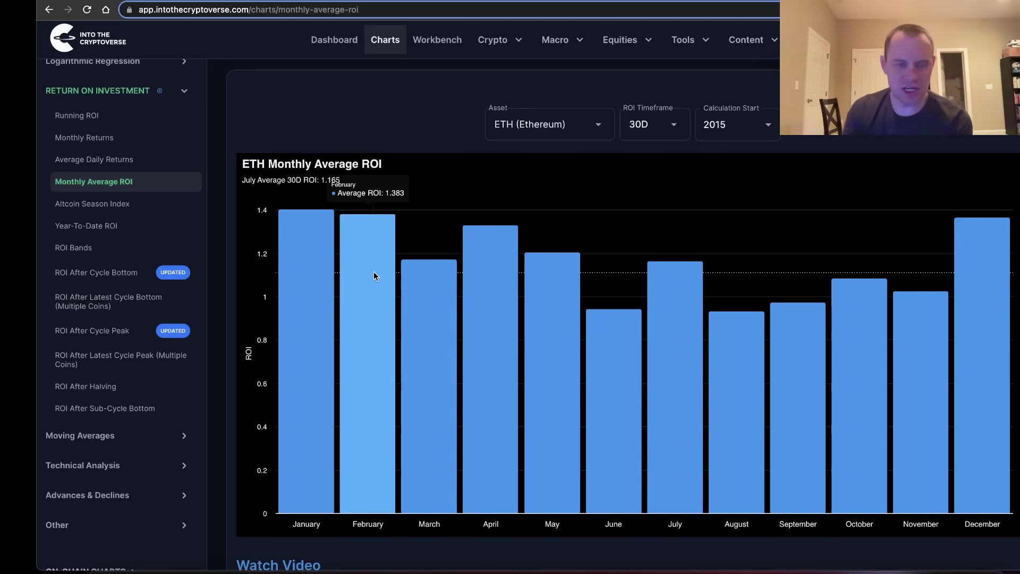
# Set the ROI timeframe to 60D so July averages 1.123 and August 0.908.
pyautogui.click(670, 126)
pyautogui.click(621, 183)
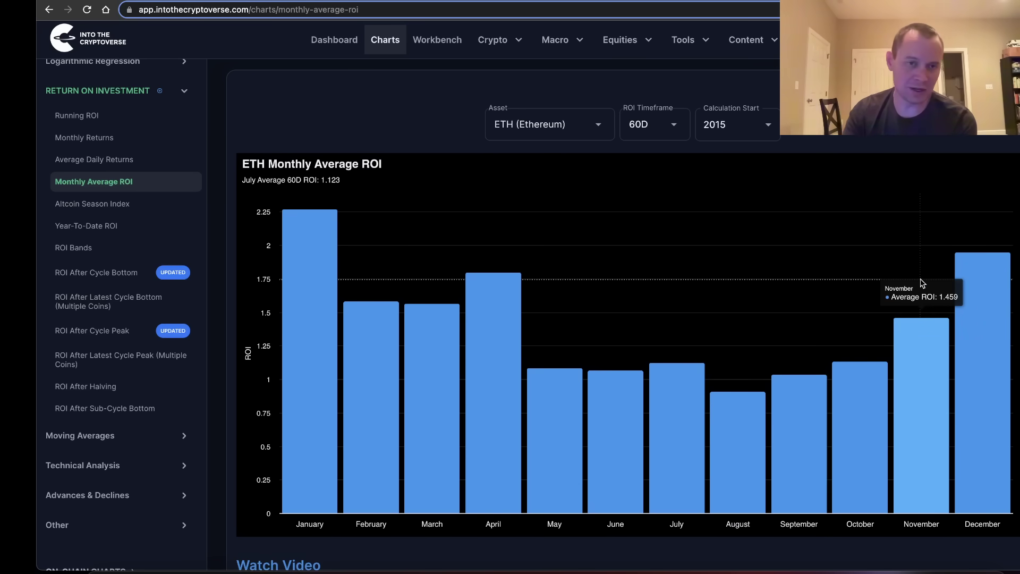
# Set the ROI timeframe to 90D, showing January at 2.430 and December above 3.
pyautogui.click(672, 131)
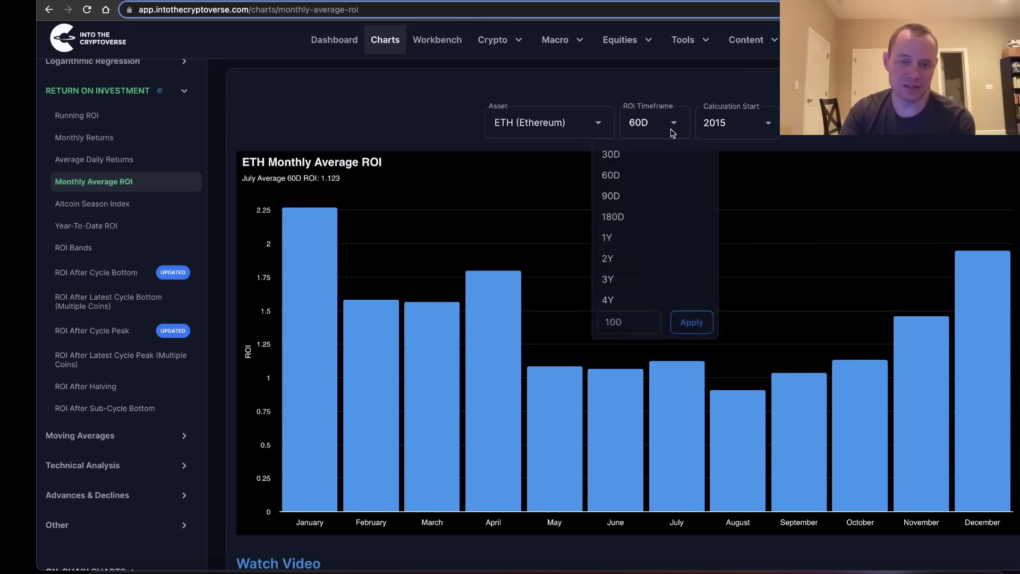
pyautogui.click(643, 197)
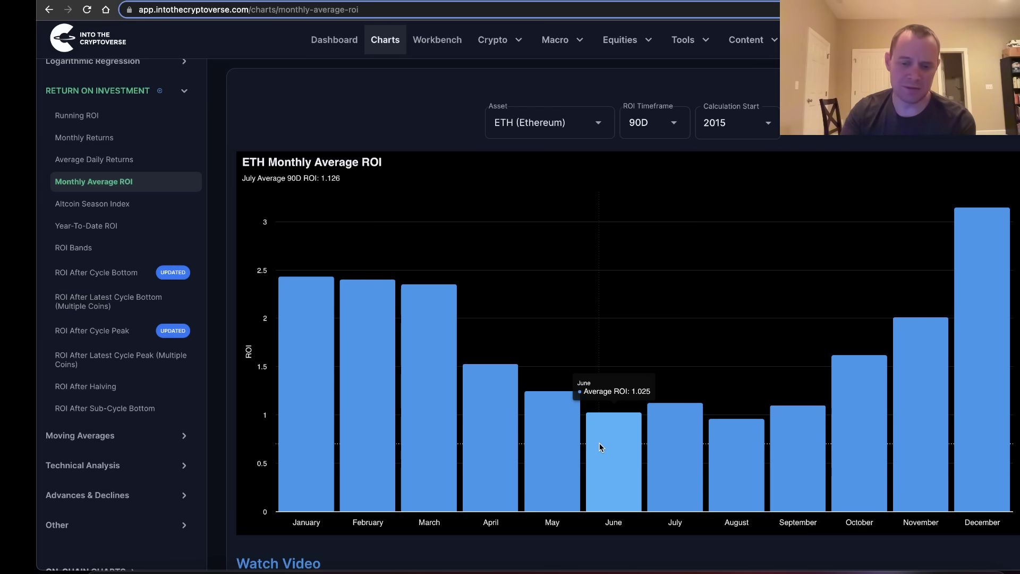
pyautogui.scroll(-1, 600, 447)
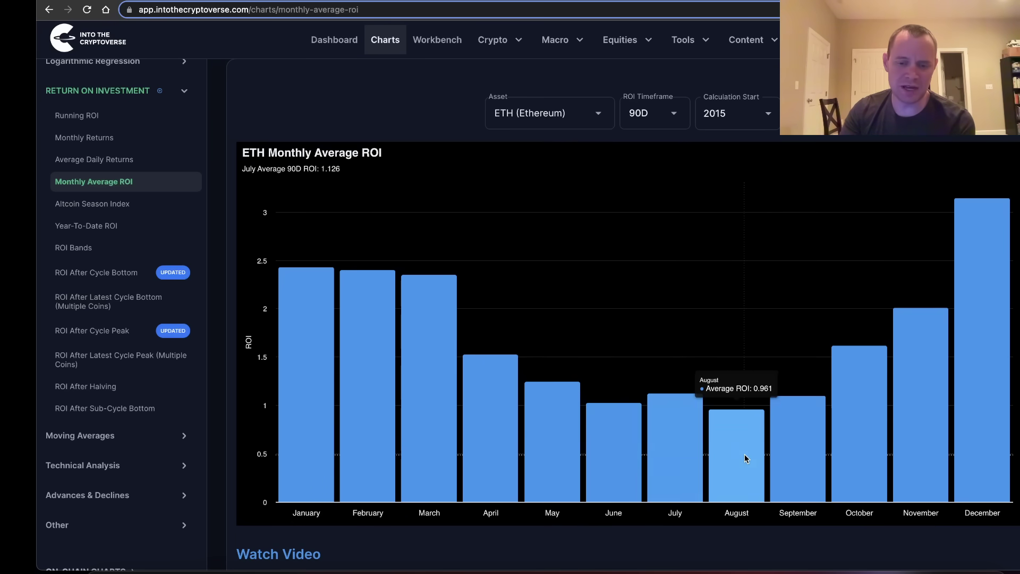
pyautogui.scroll(1, 661, 372)
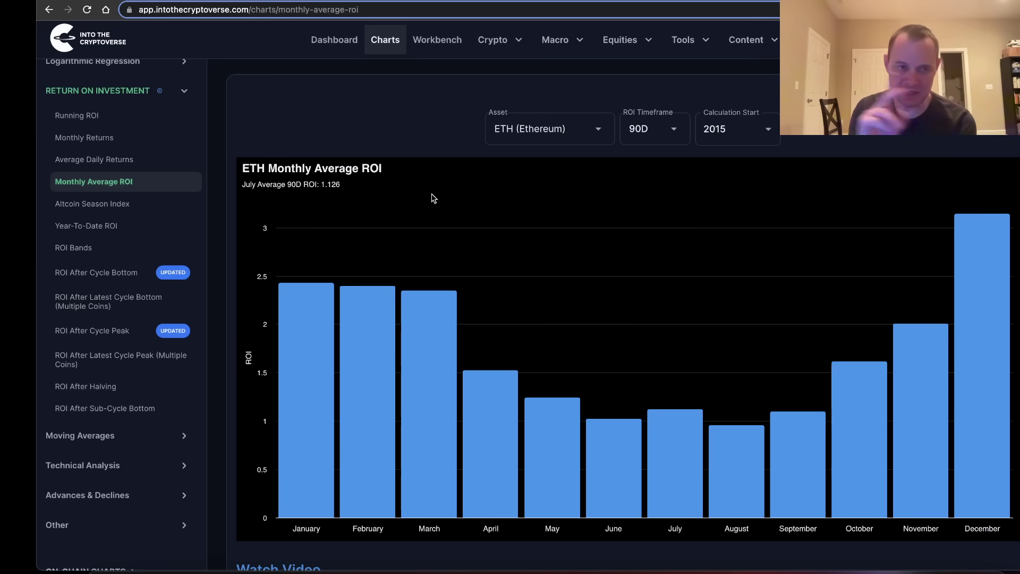
# Set the ROI timeframe to 180D, with July at 1.950 and June at 1.226.
pyautogui.click(645, 134)
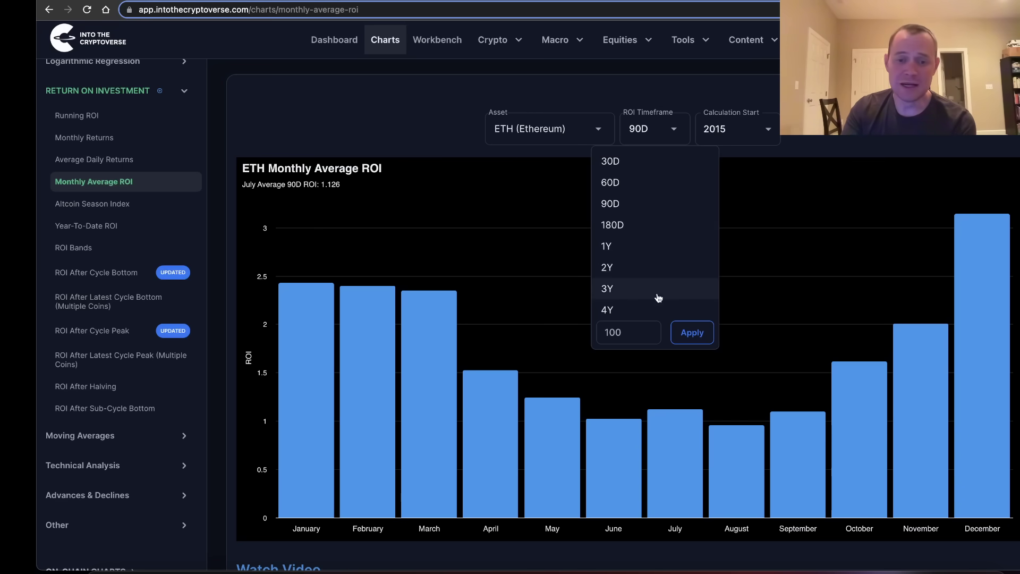
pyautogui.click(614, 223)
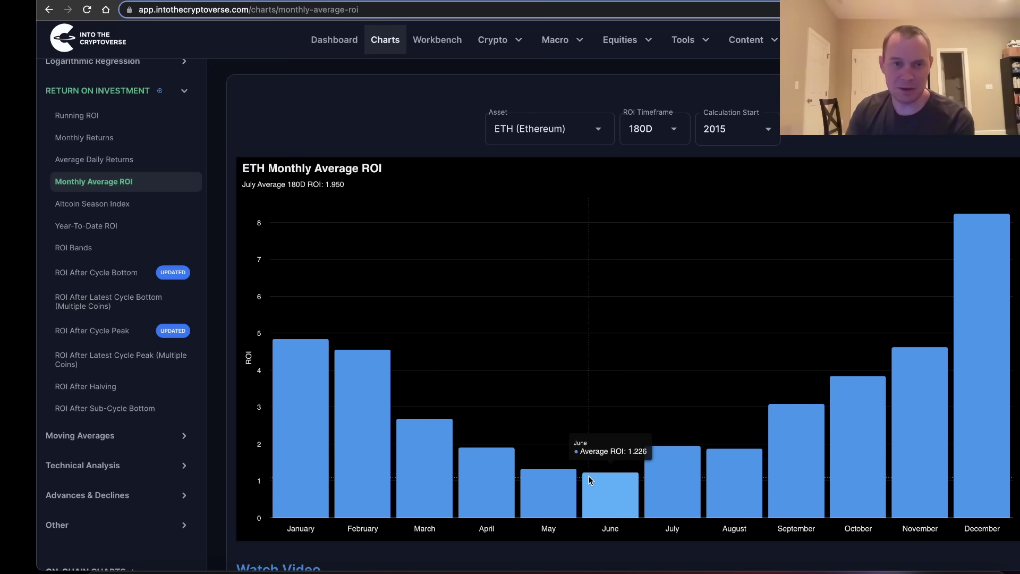
# Set the ROI timeframe to 1Y (365D), showing July 4.732 and December 14.946.
pyautogui.click(659, 132)
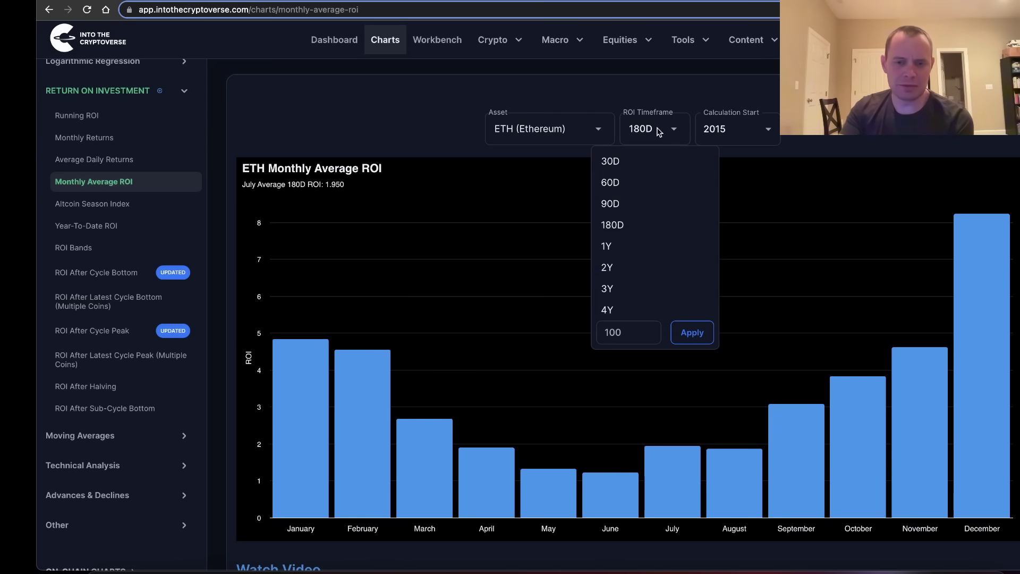
pyautogui.click(609, 246)
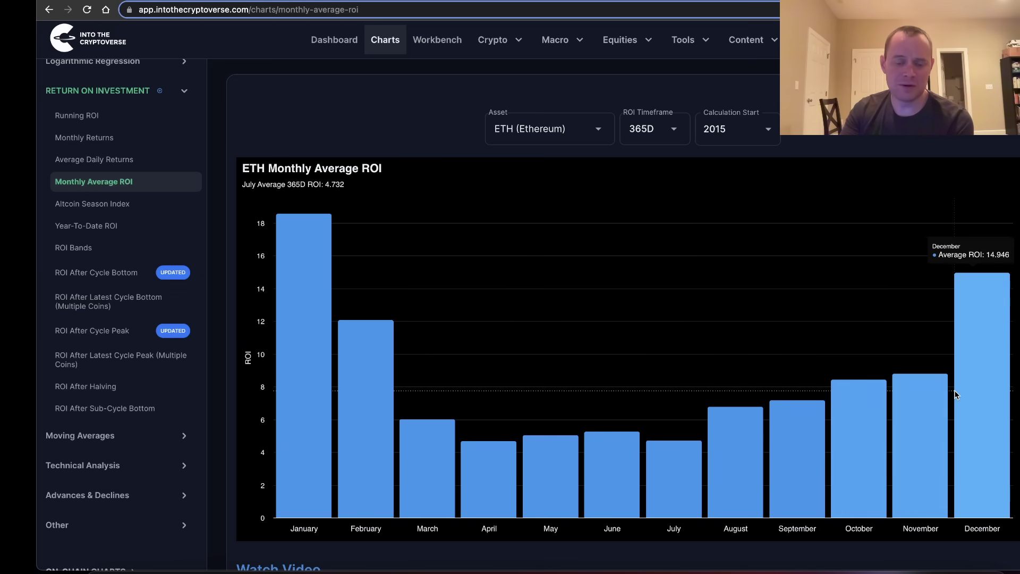
# Switch the ROI timeframe to 2Y, then to 3Y (1095D), where October peaks at 76.028.
pyautogui.click(647, 128)
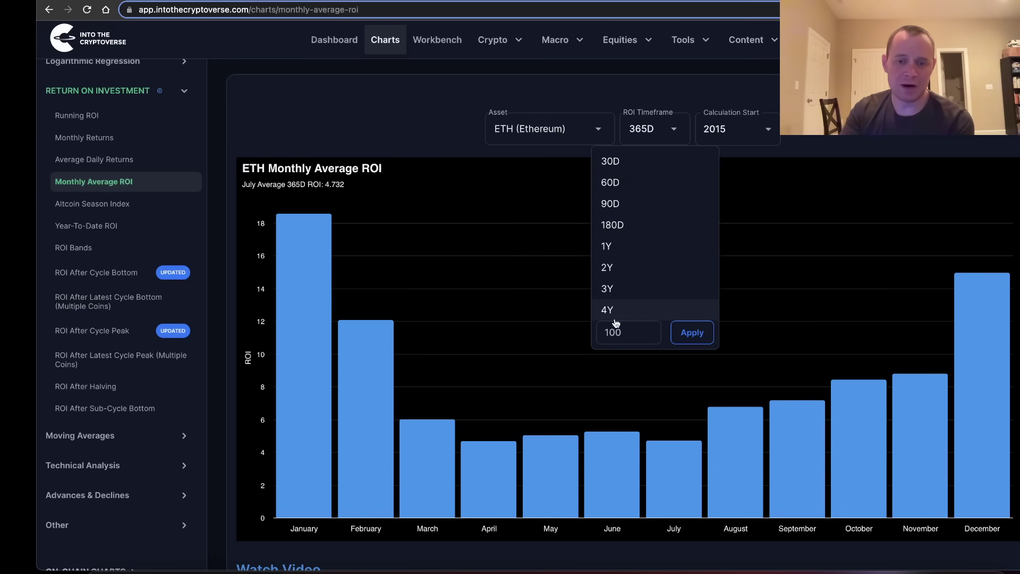
pyautogui.click(615, 265)
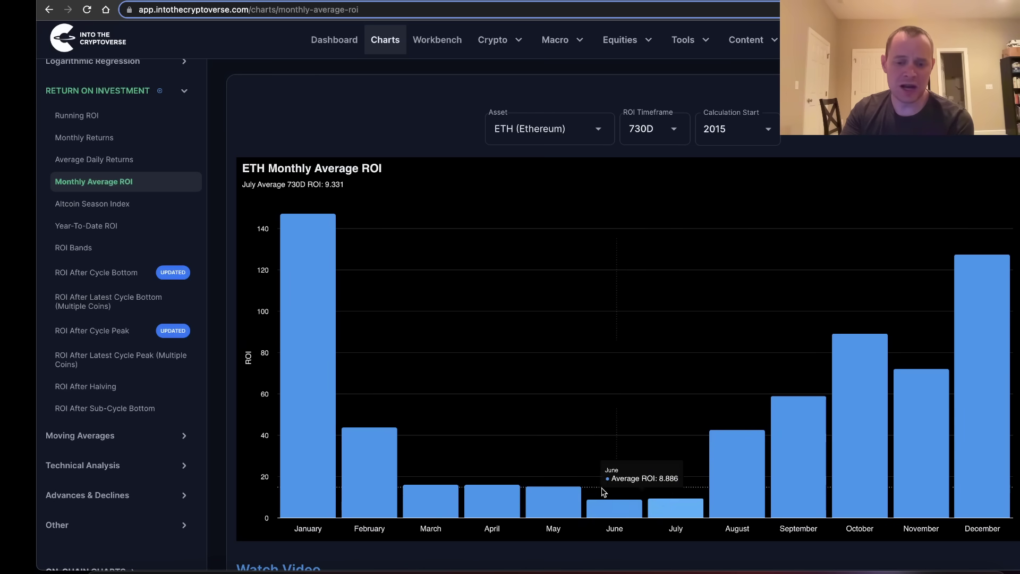
pyautogui.click(647, 130)
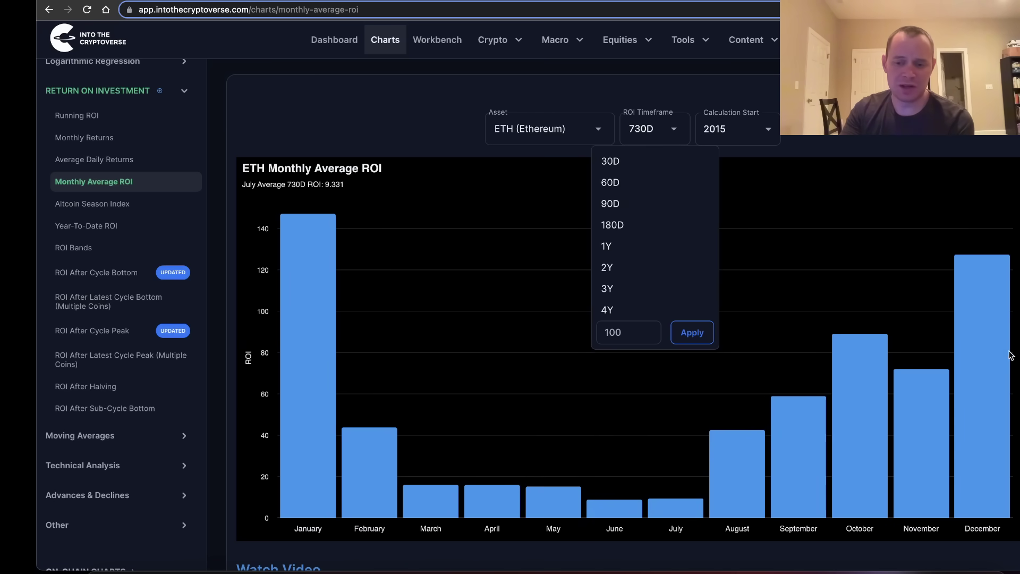
pyautogui.click(615, 288)
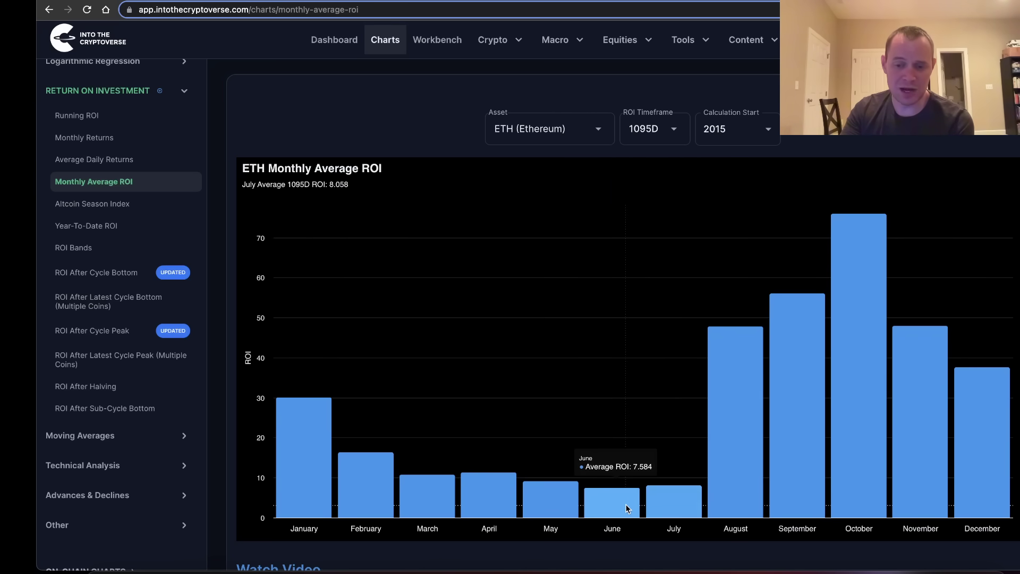
# Set the ROI timeframe to 4Y (1460D), with July averaging 10.534.
pyautogui.click(645, 132)
pyautogui.click(619, 312)
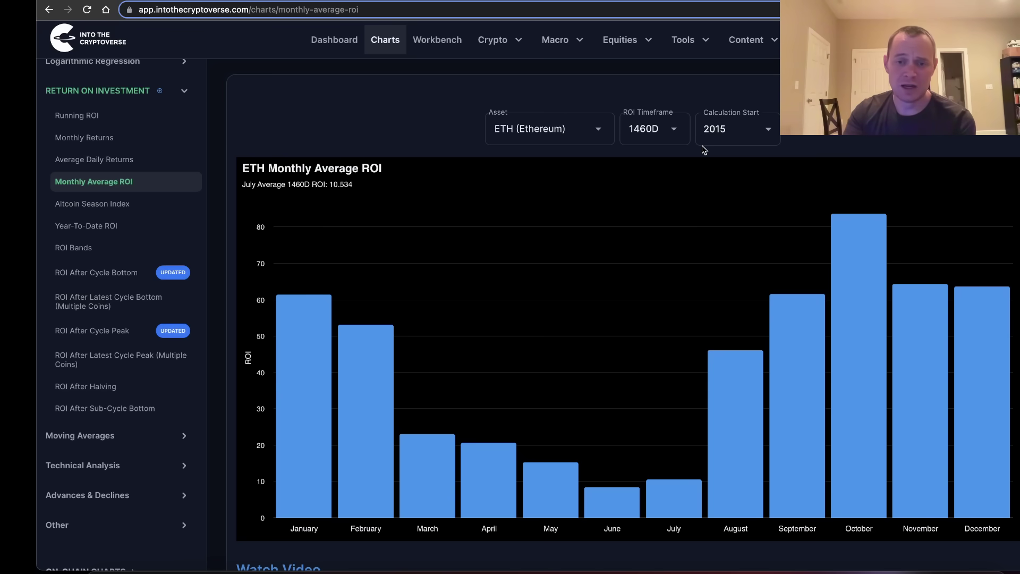
# Chart the ETH/BTC asset pair with BTC (Bitcoin) as second asset at a 180D ROI timeframe.
pyautogui.click(562, 140)
pyautogui.click(503, 239)
pyautogui.scroll(-5, 512, 298)
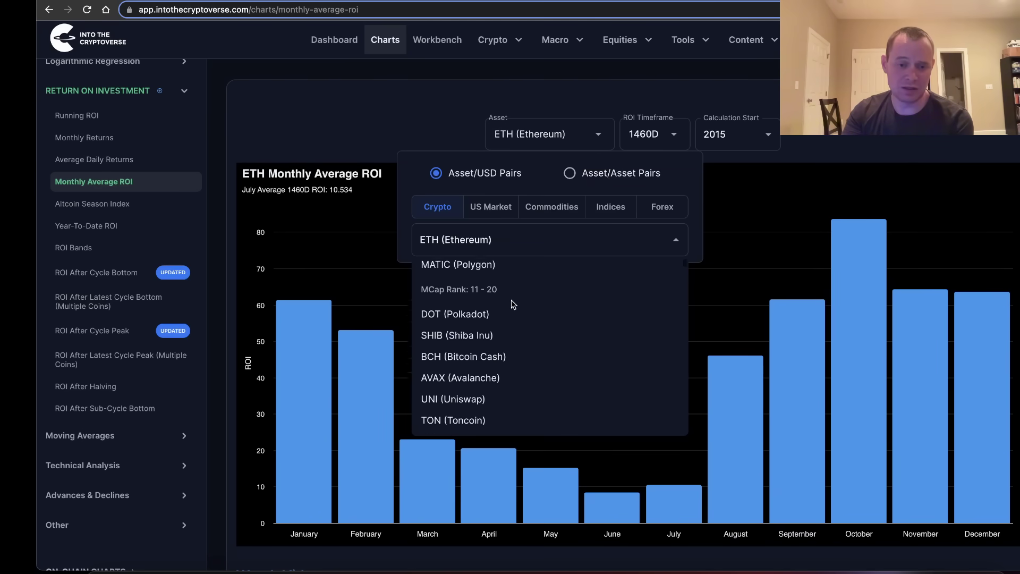
pyautogui.scroll(-8, 495, 395)
pyautogui.scroll(15, 492, 393)
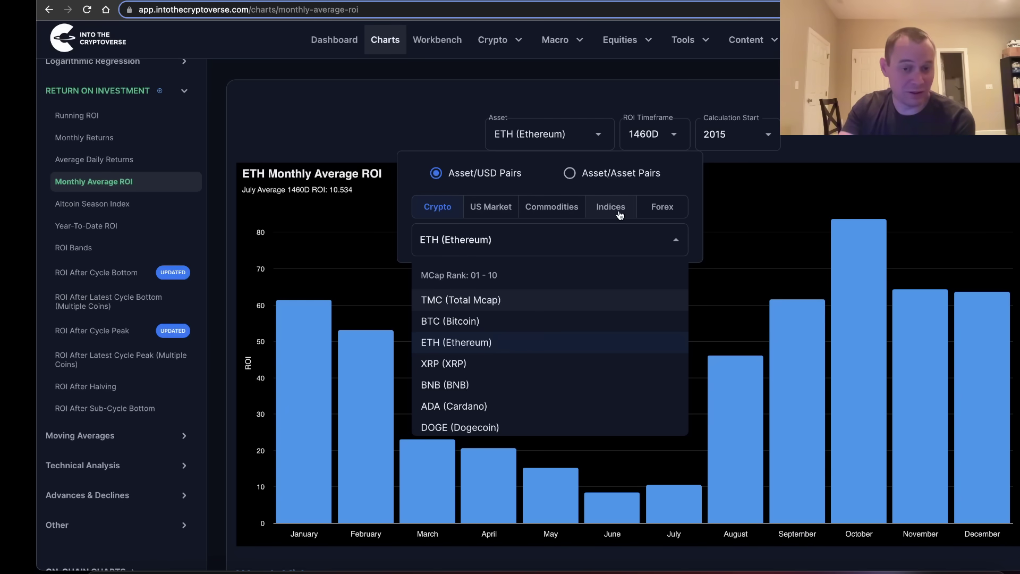
pyautogui.click(606, 173)
pyautogui.click(621, 240)
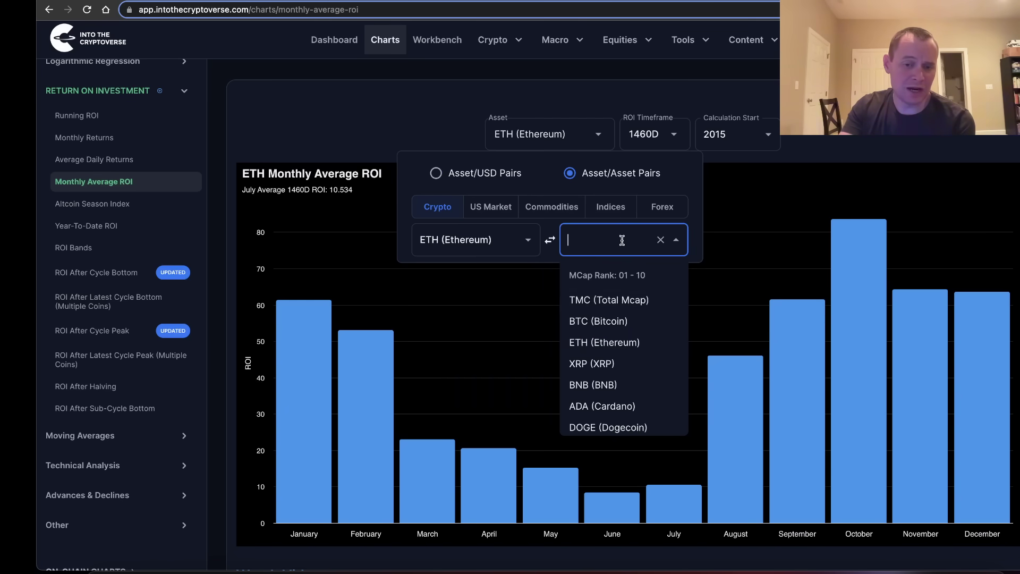
pyautogui.click(621, 321)
pyautogui.click(579, 277)
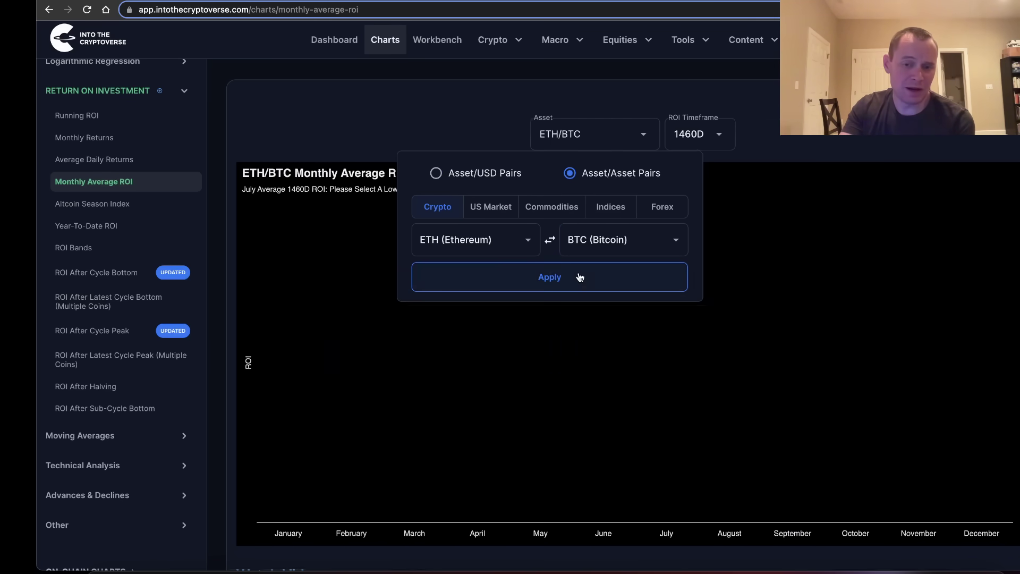
pyautogui.click(644, 143)
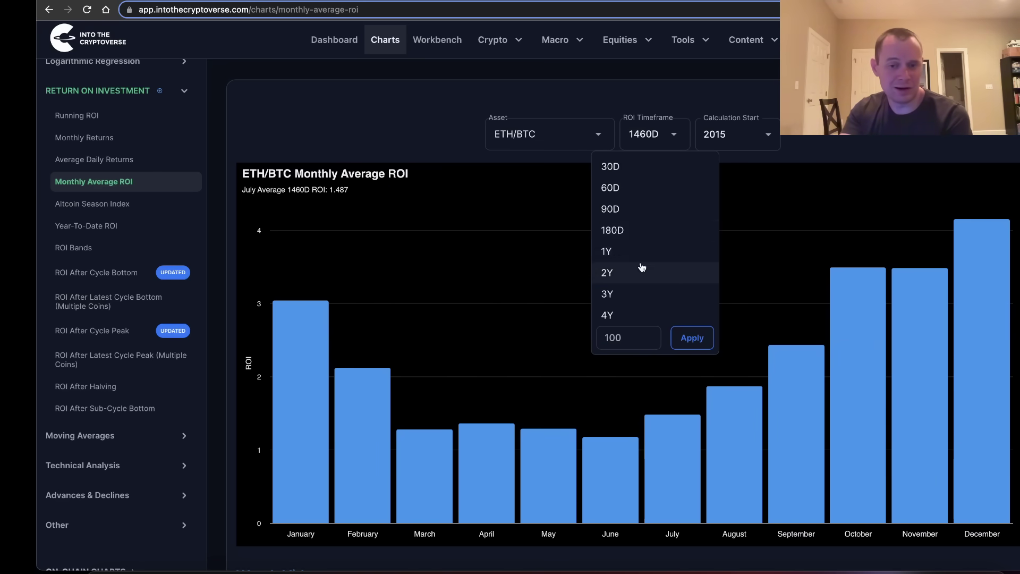
pyautogui.click(621, 228)
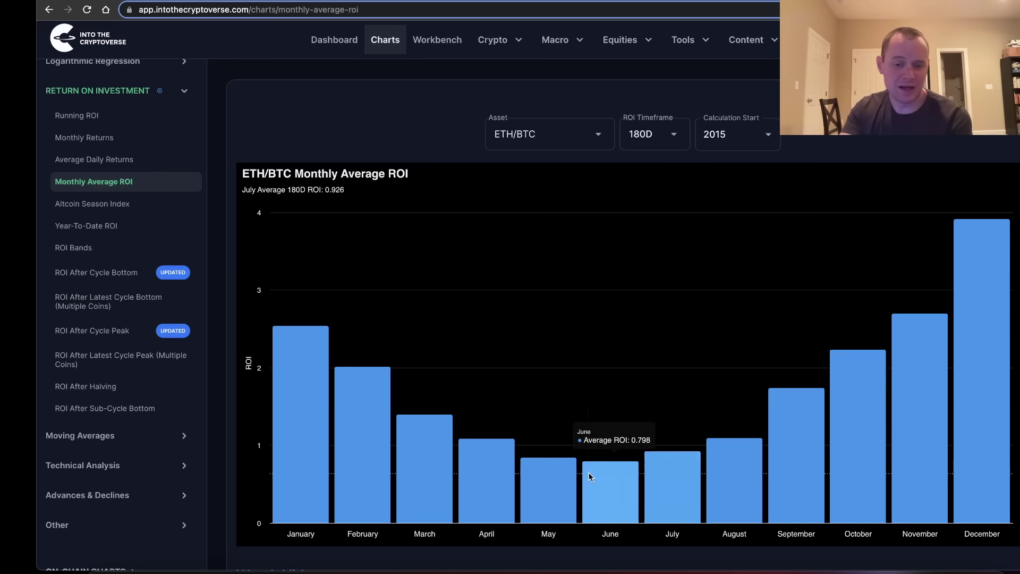